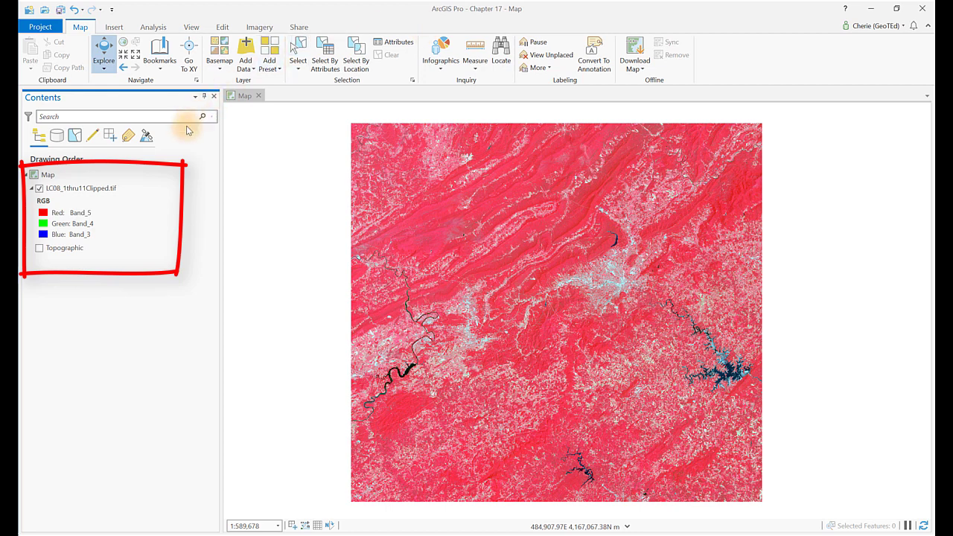
Step: Select the LC08_1thru11Clipped.tif layer in Contents to show its Raster Layer Appearance settings
click(139, 190)
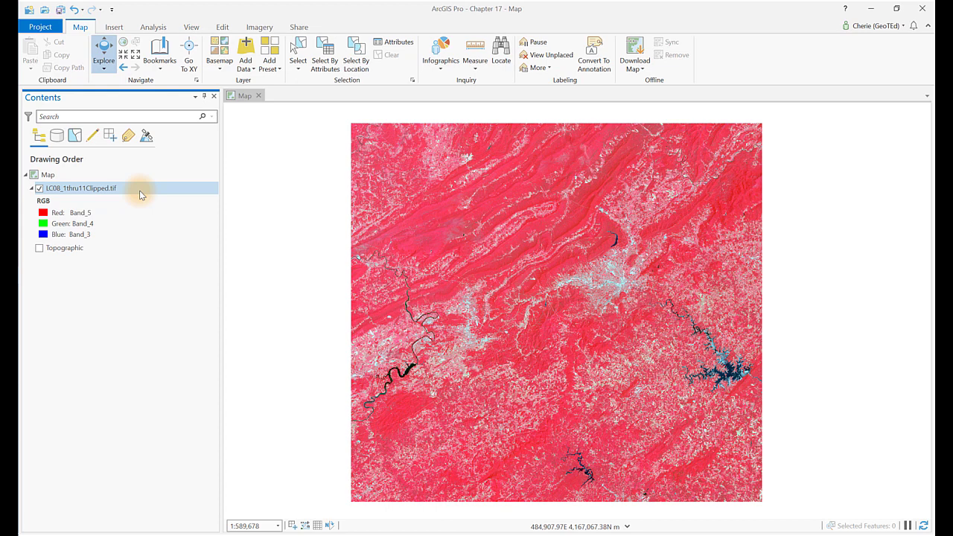
click(110, 188)
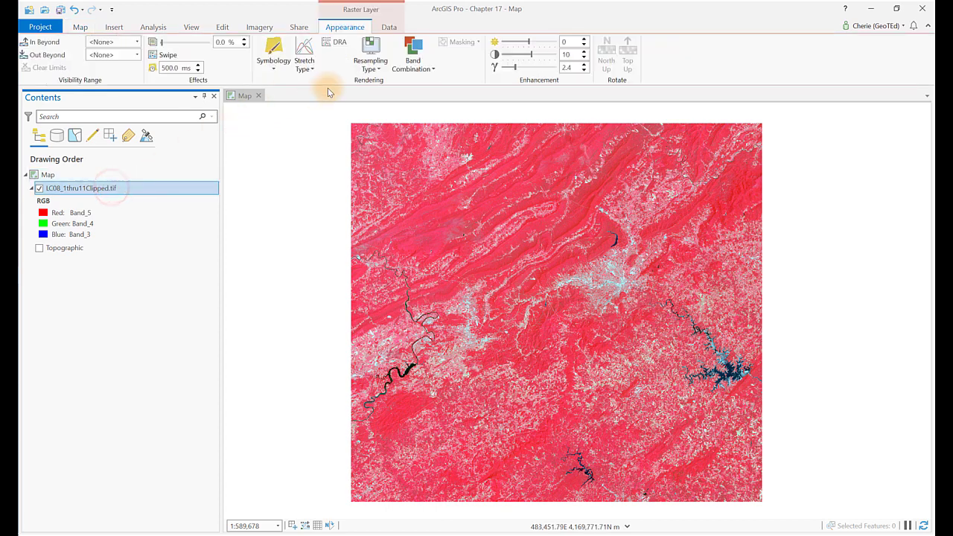
click(335, 27)
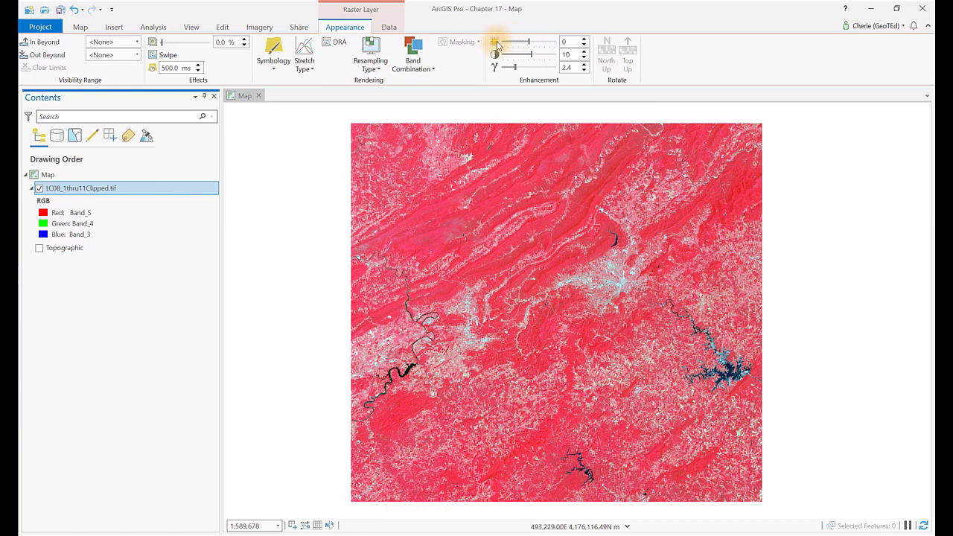
click(567, 42)
key(Return)
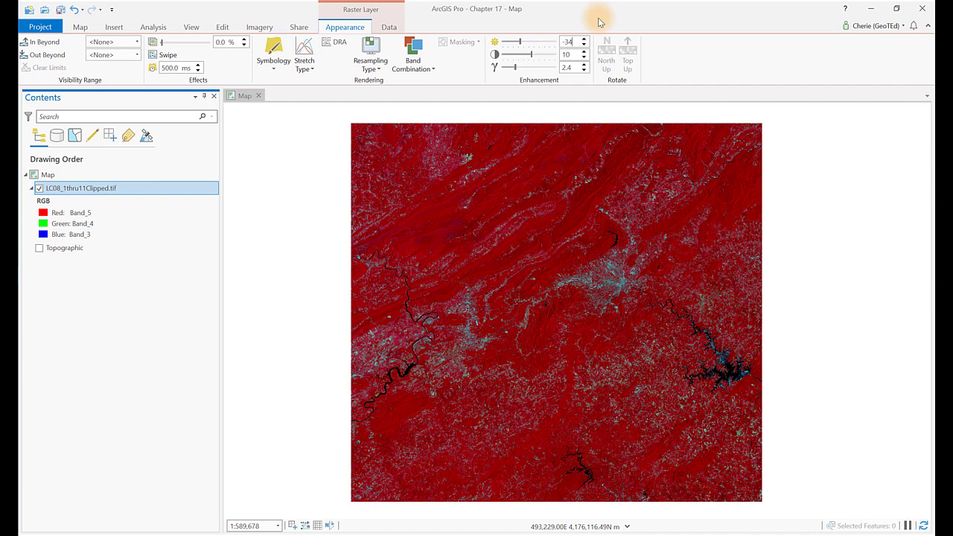
click(562, 42)
text(14)
key(Return)
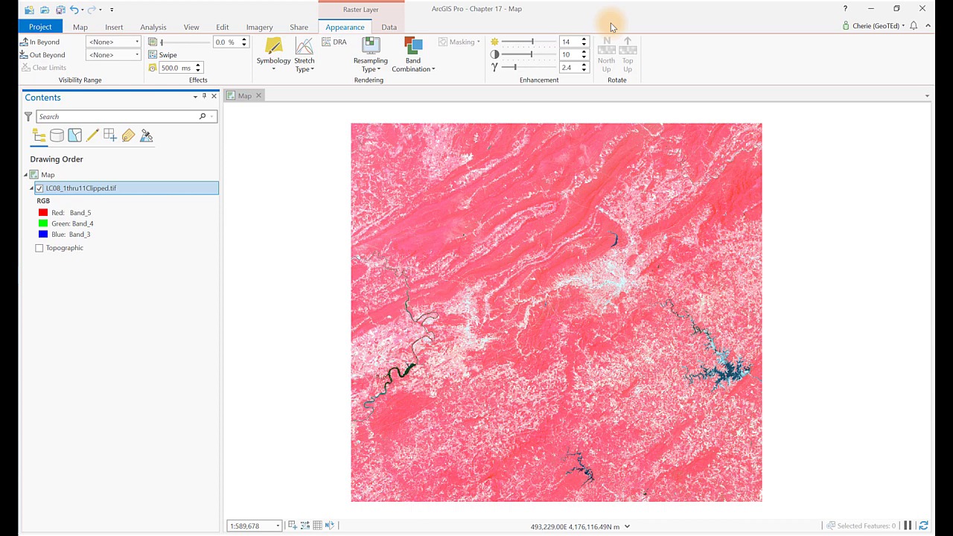
click(495, 46)
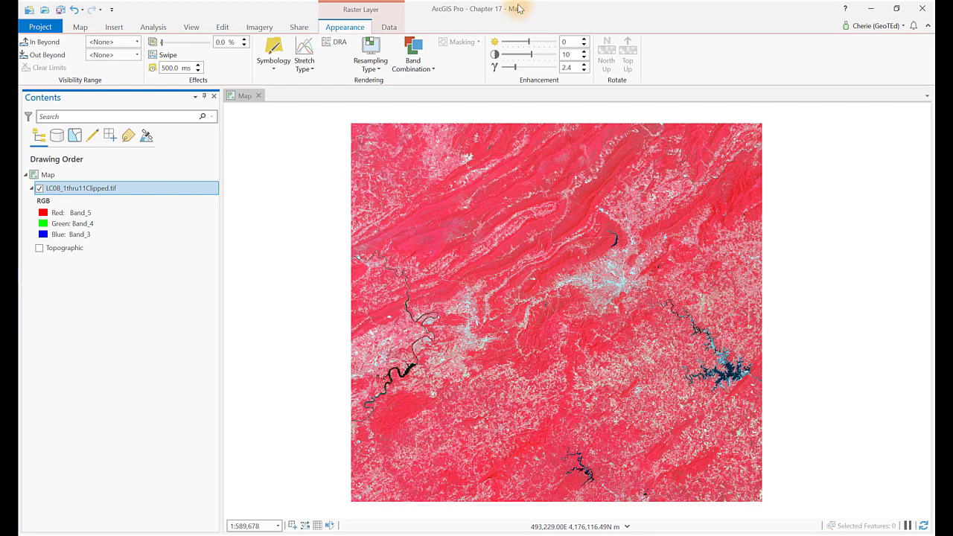
click(569, 53)
text(0)
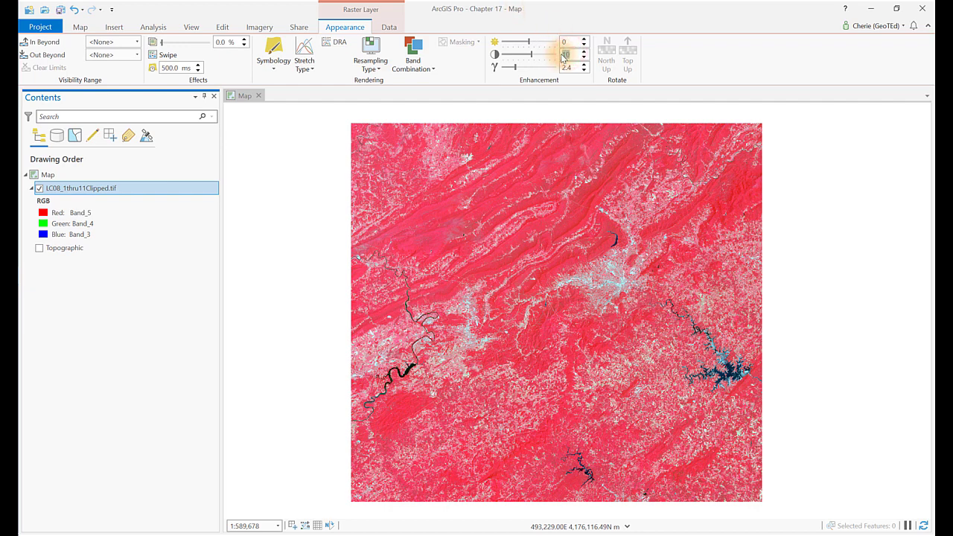
text(-34)
key(Return)
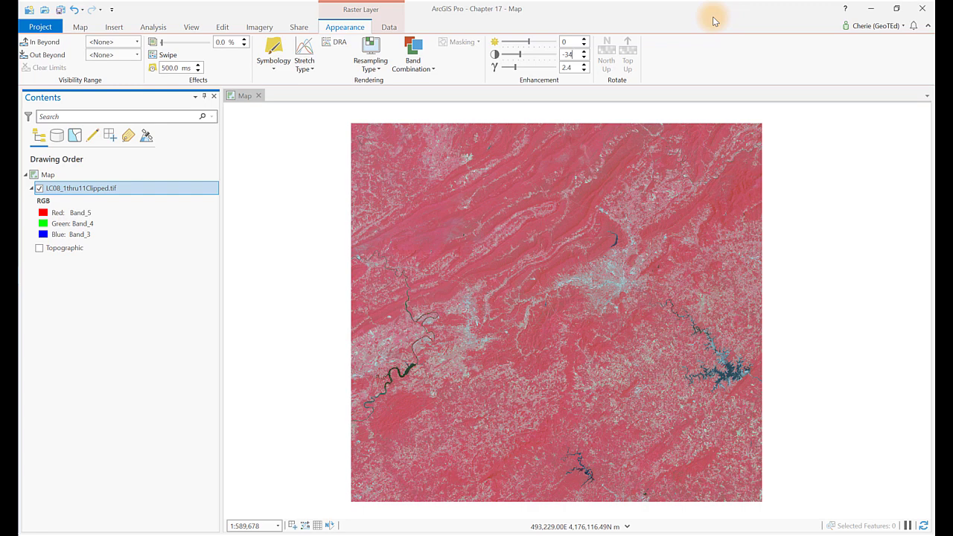
click(577, 54)
drag(577, 54, 563, 63)
text(35)
key(Return)
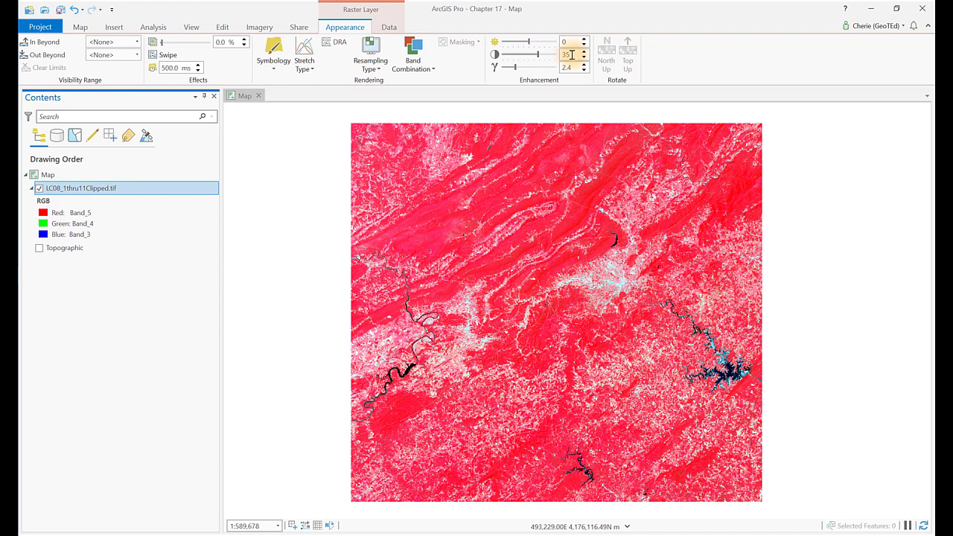
click(495, 55)
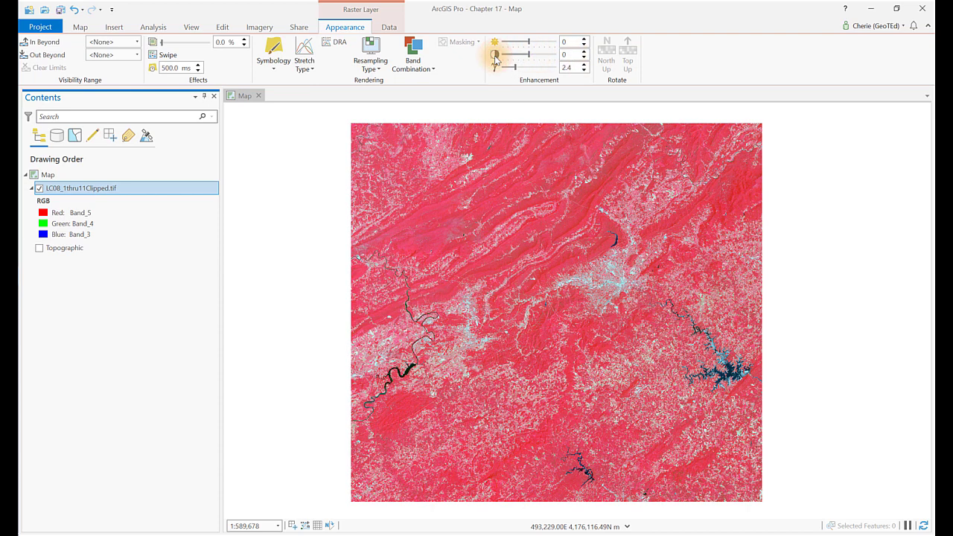
click(571, 55)
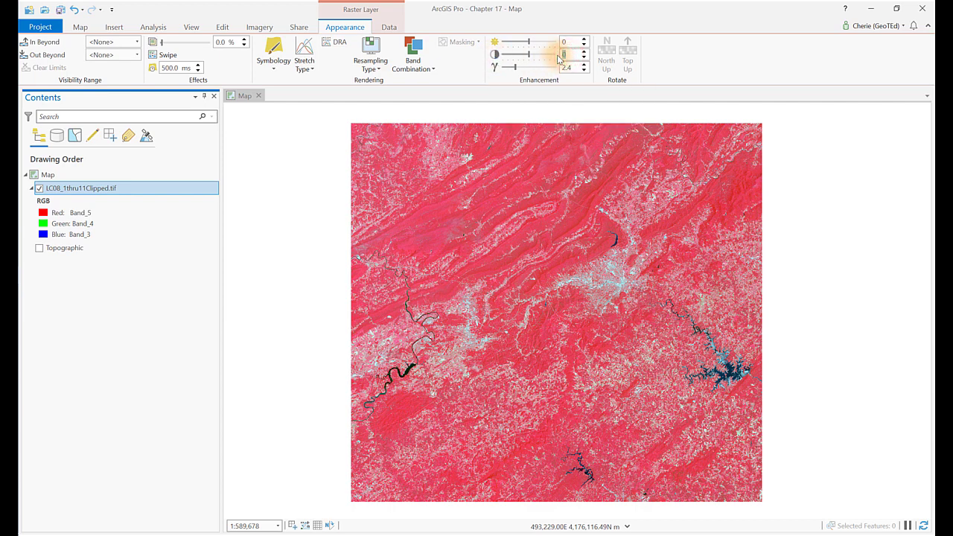
text(10)
key(Return)
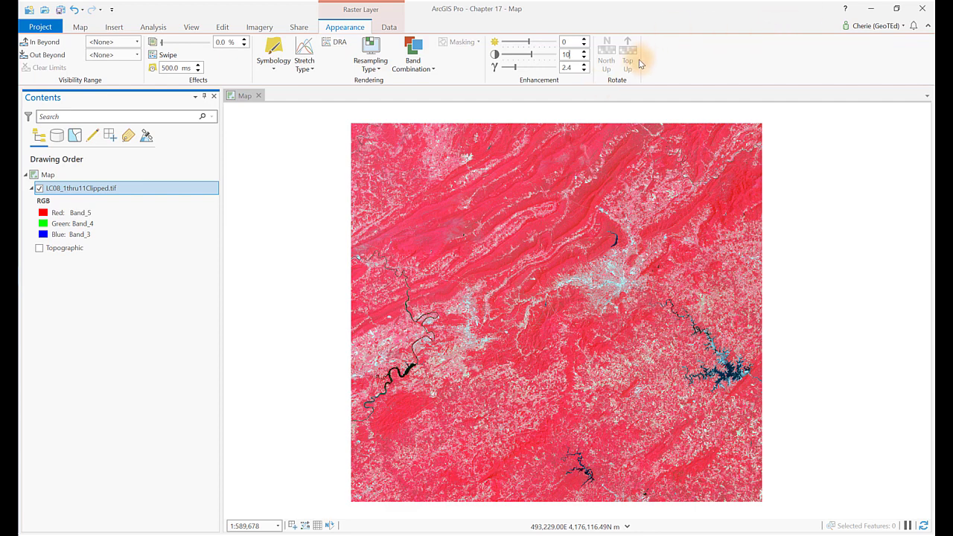
double_click(570, 67)
key(BackSpace)
text(0.5)
key(Return)
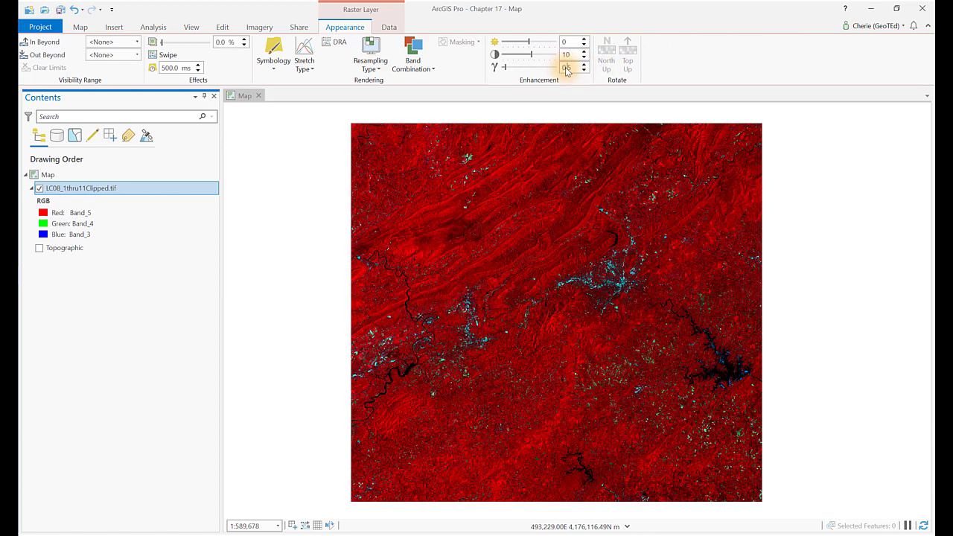
click(572, 67)
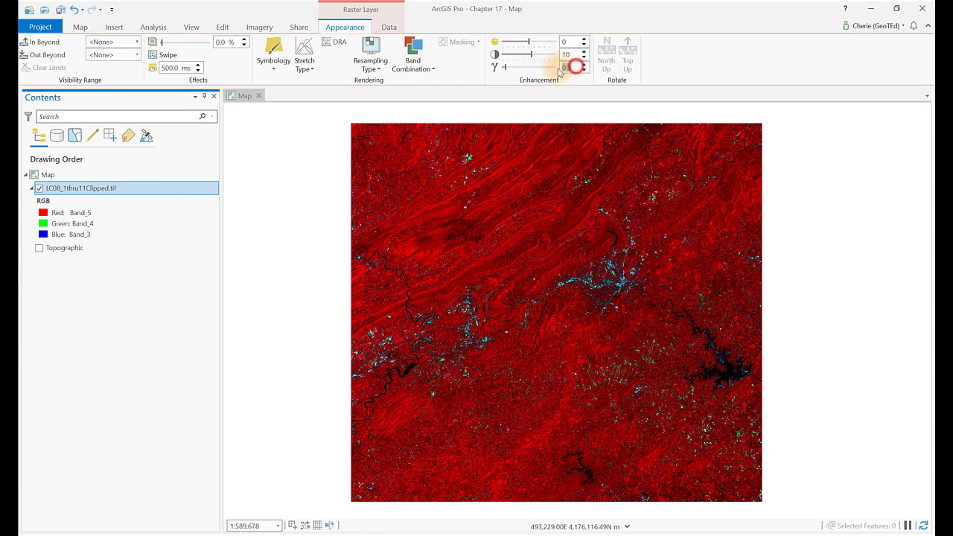
text(0)
key(BackSpace)
text(1)
key(Return)
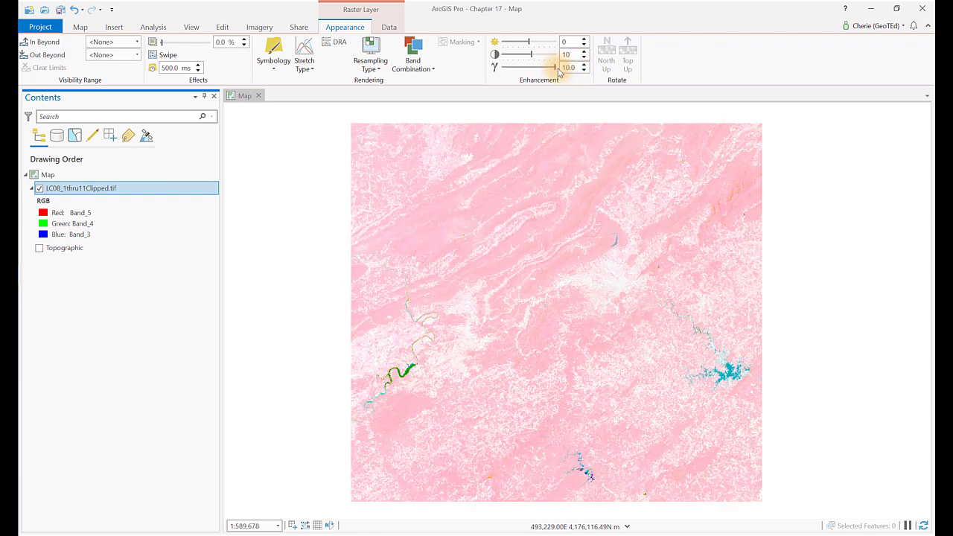
drag(573, 67, 560, 69)
text(1)
key(Return)
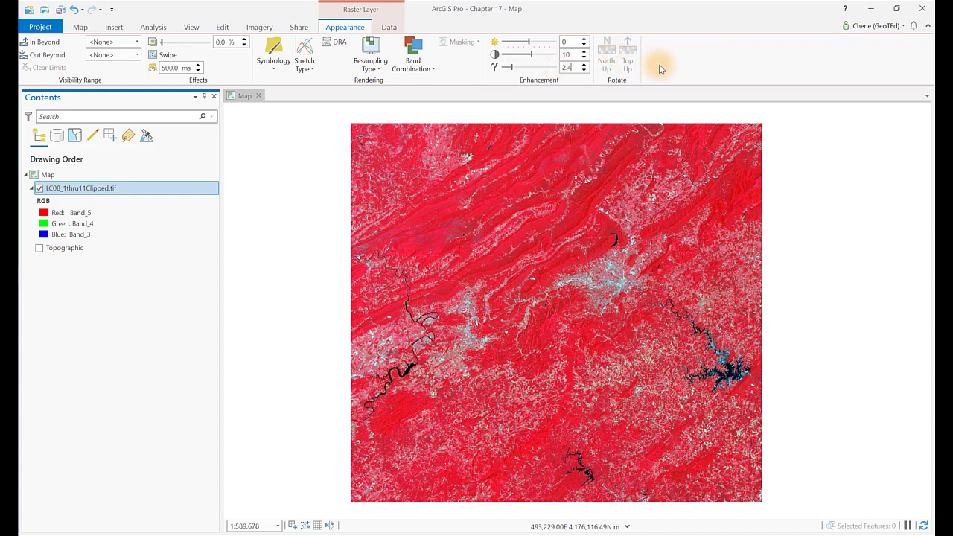
key(Return)
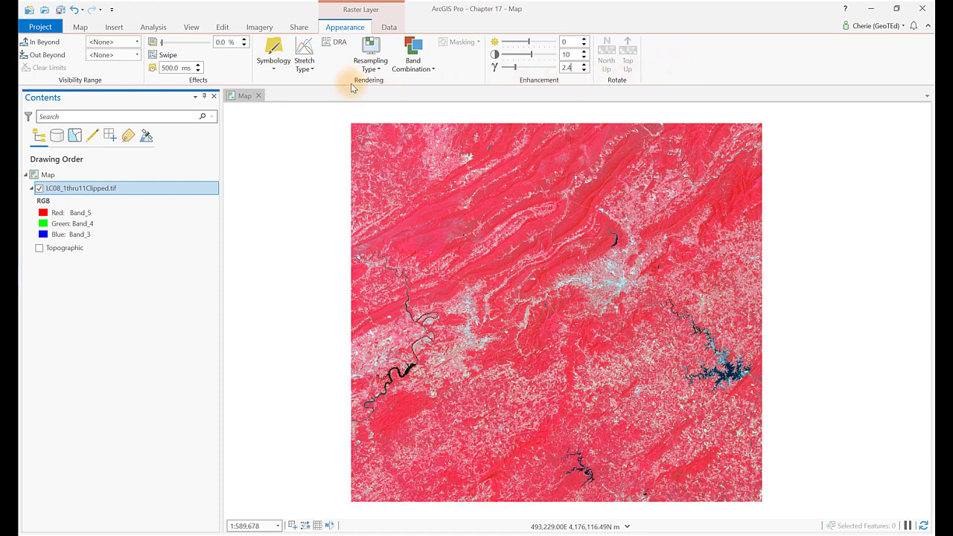
Step: Enable DRA on the raster, zoom in to centre the lake, then reselect the layer and toggle DRA
click(335, 47)
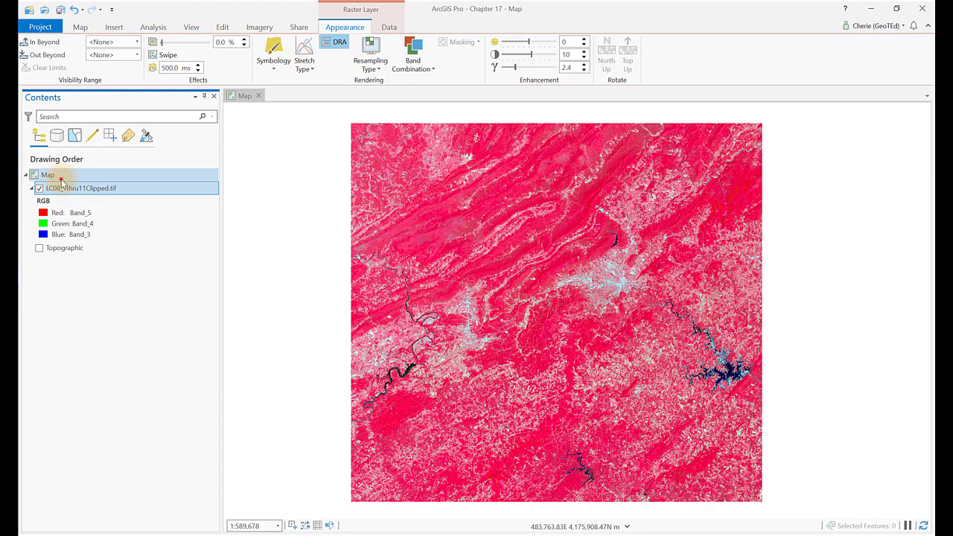
click(61, 177)
scroll(587, 316, up, 2)
scroll(586, 316, up, 5)
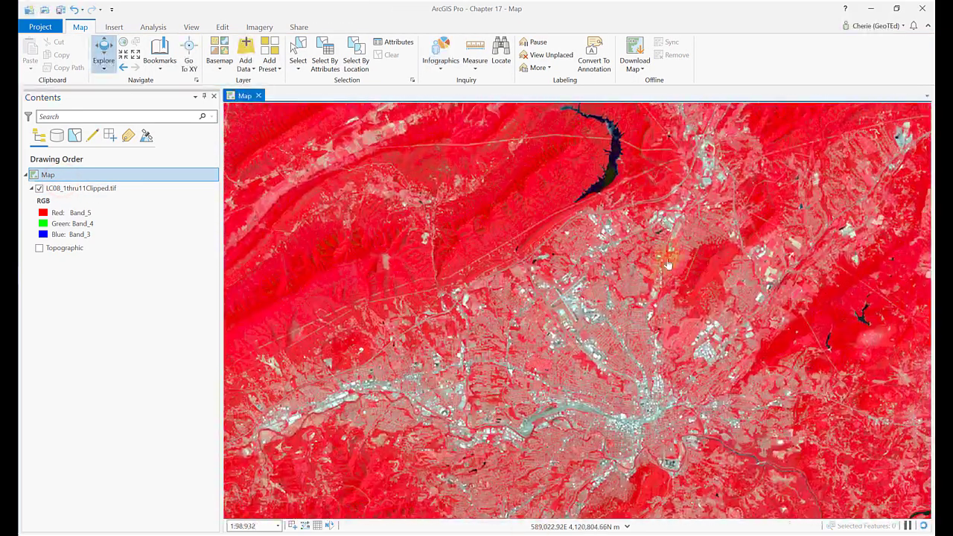
drag(667, 264, 672, 376)
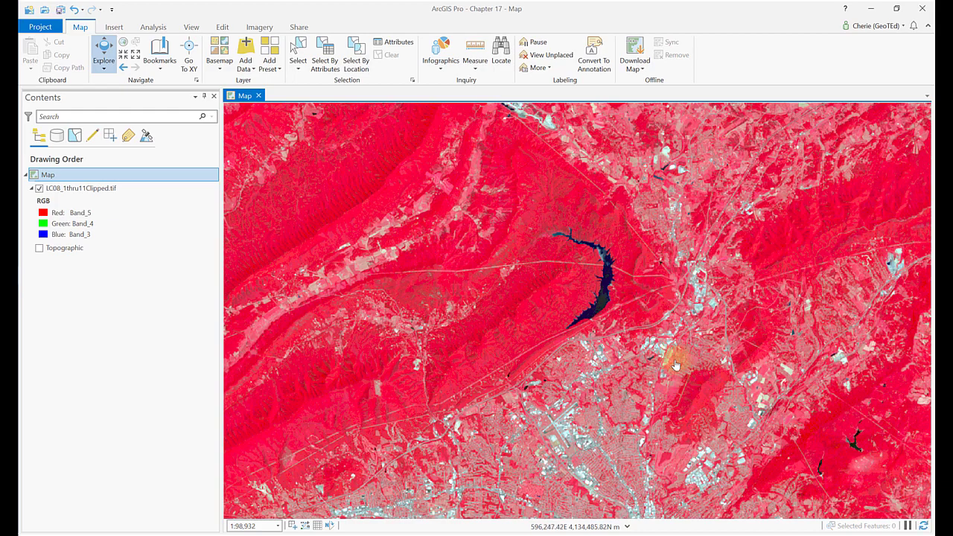
scroll(675, 365, down, 1)
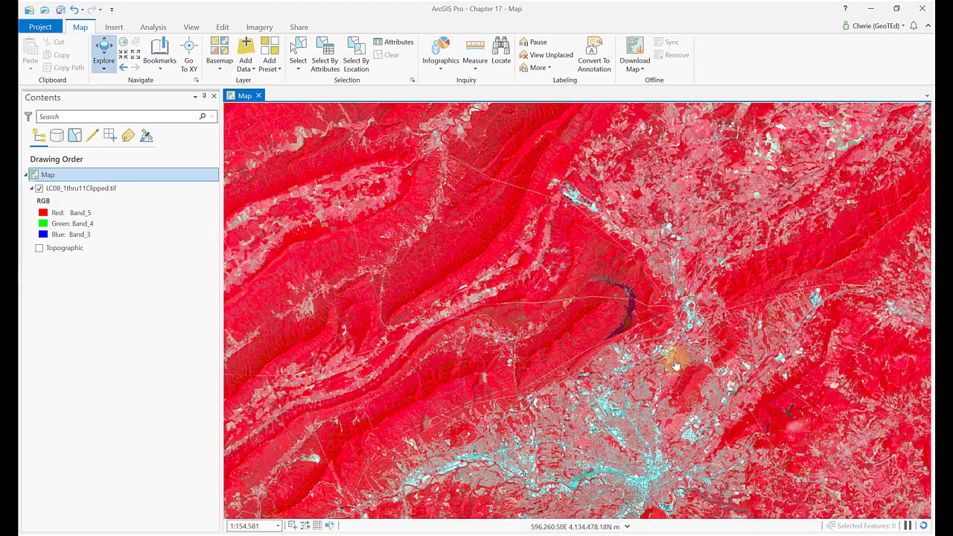
scroll(675, 365, up, 1)
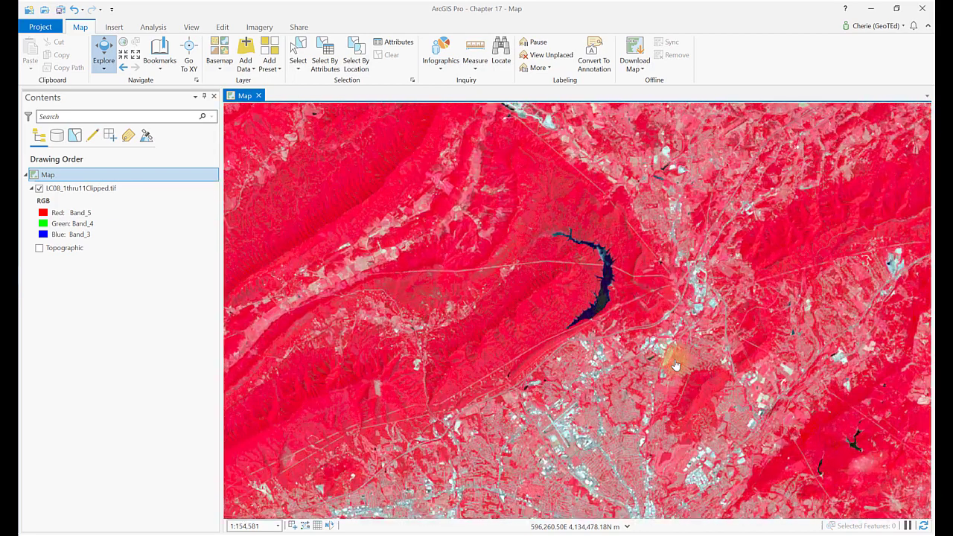
click(75, 188)
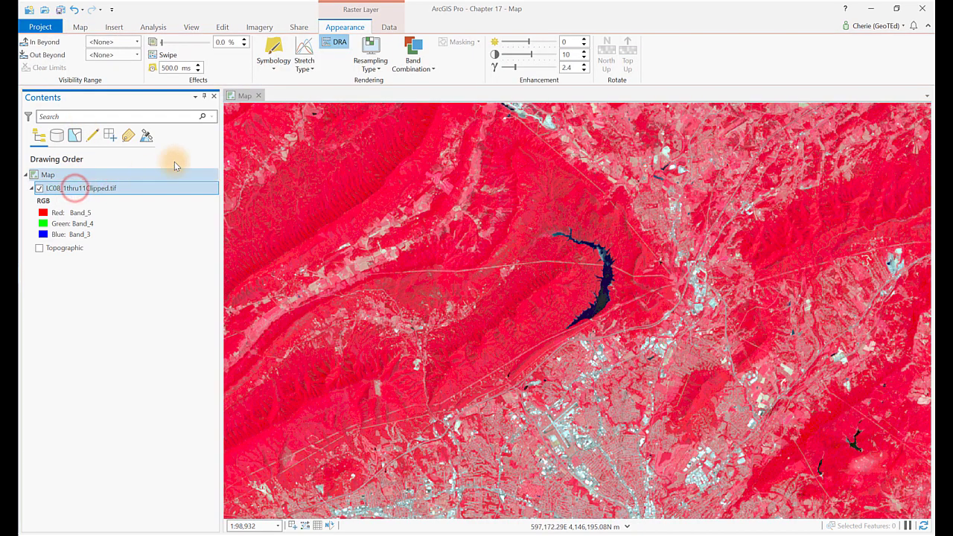
click(333, 45)
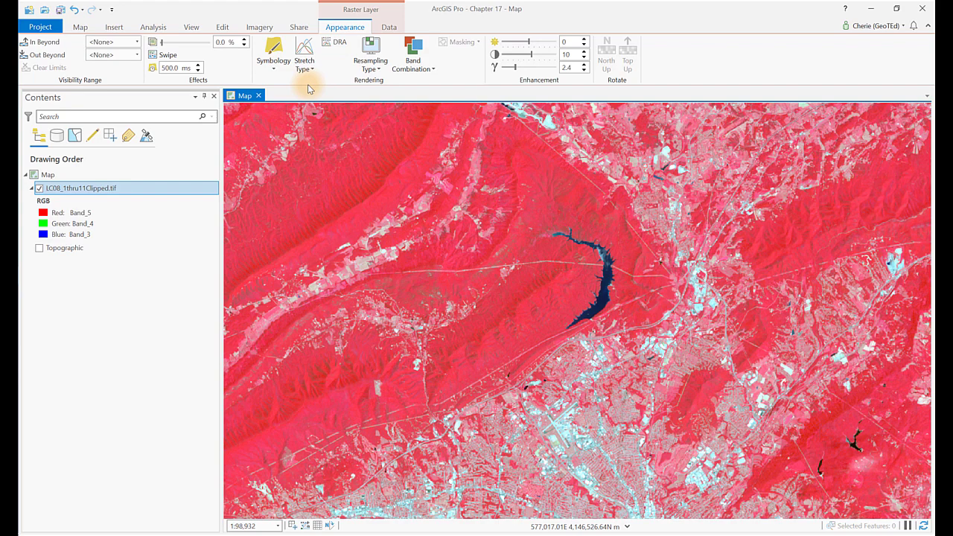
Step: Change the raster's stretch type to Percent Clip
click(311, 71)
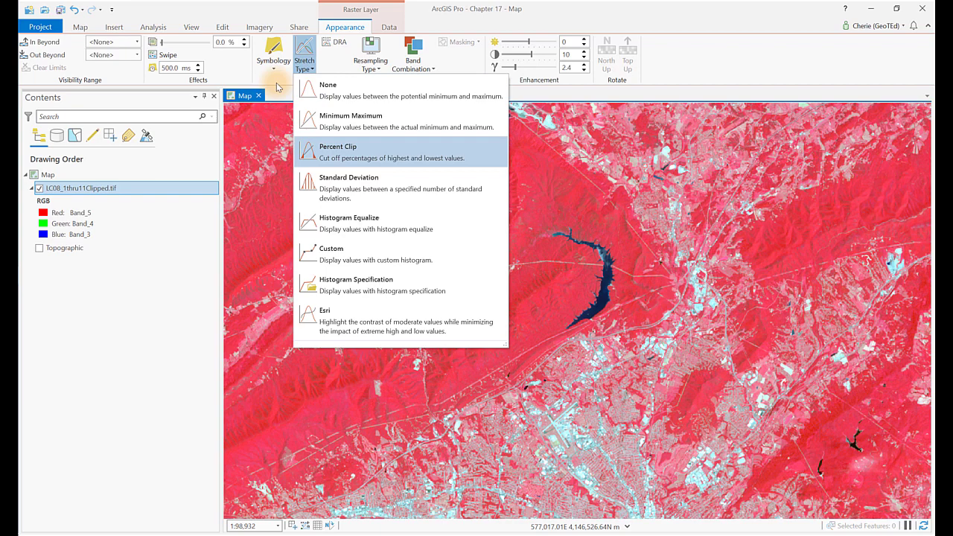
click(341, 153)
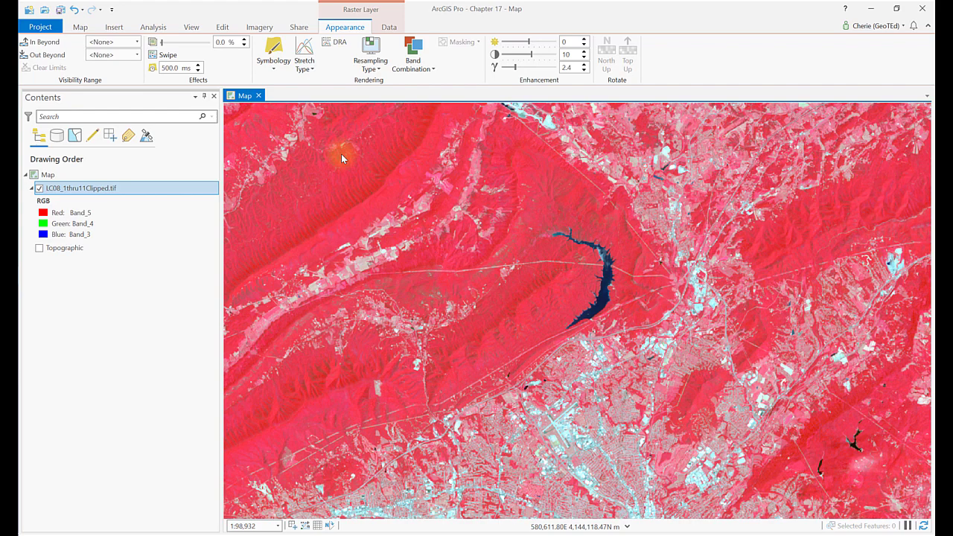
click(274, 54)
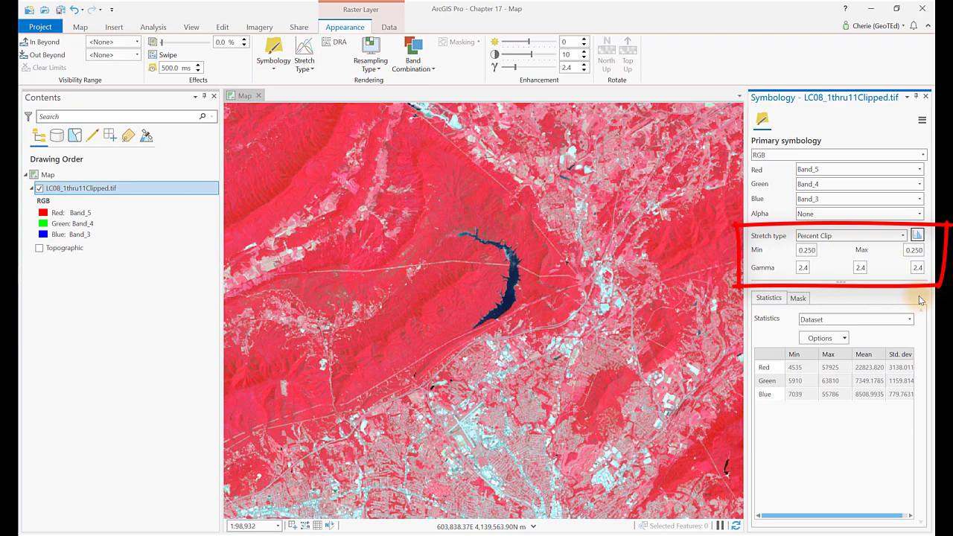
Step: Set the Percent Clip minimum and maximum to 5 each in the Symbology pane
click(801, 250)
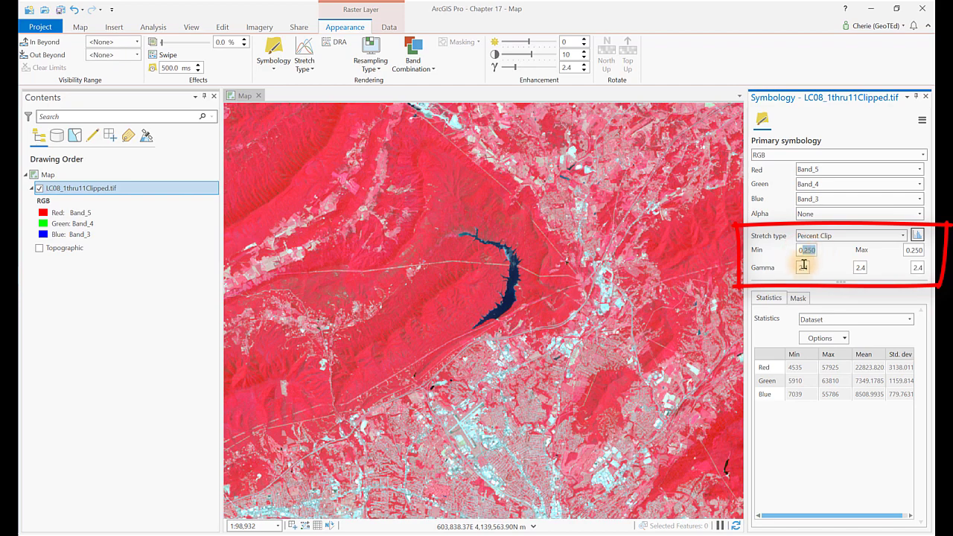
text(5)
click(906, 251)
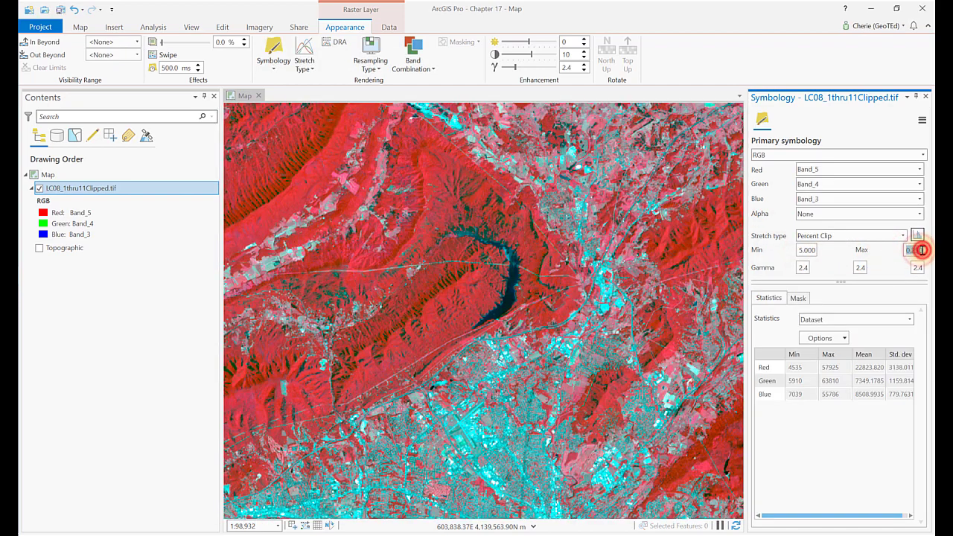
text(5)
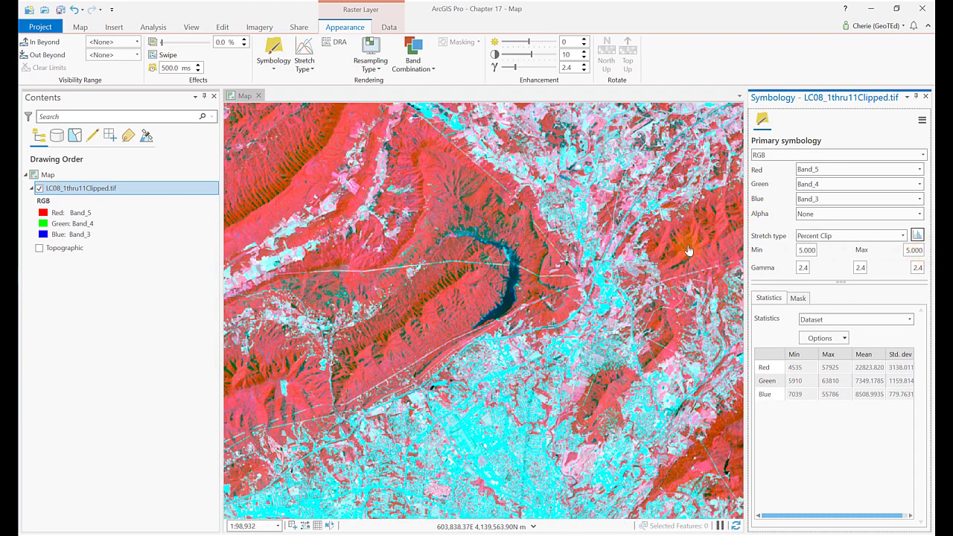
scroll(560, 309, down, 2)
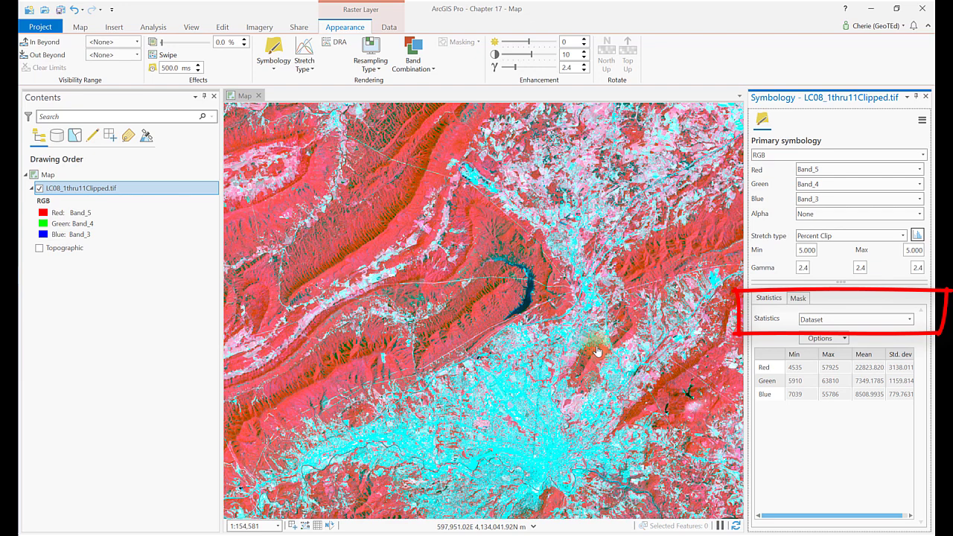
Step: Try DRA for the stretch statistics, then switch the statistics to Custom
click(910, 320)
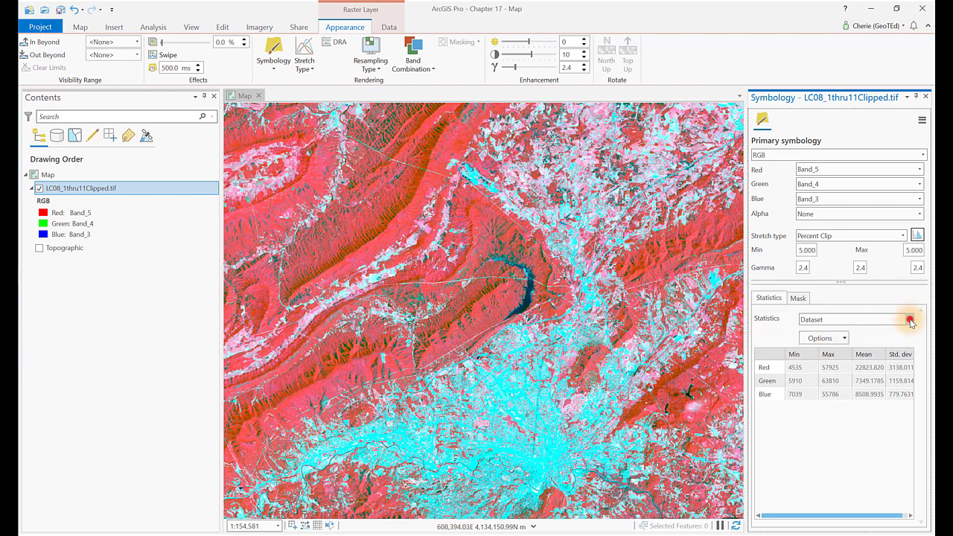
click(868, 347)
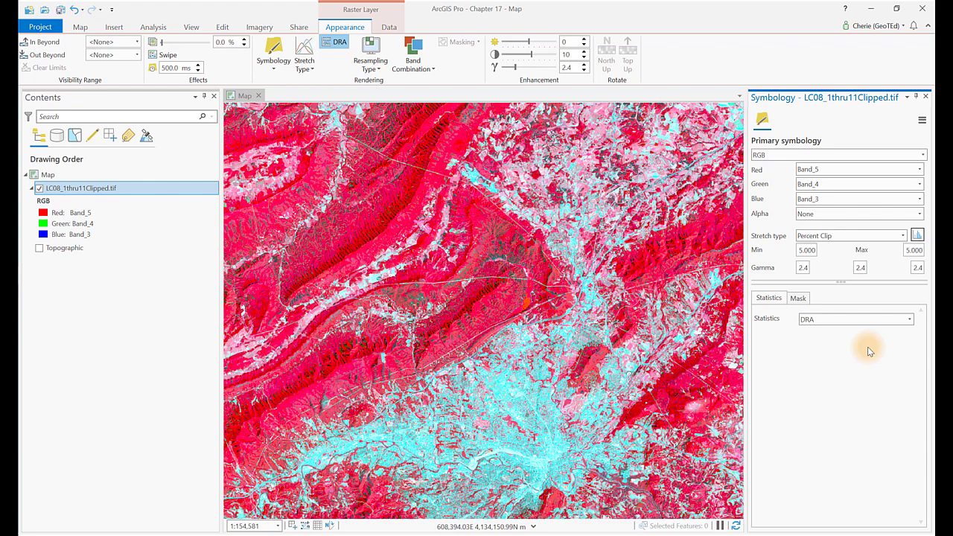
click(870, 319)
click(866, 430)
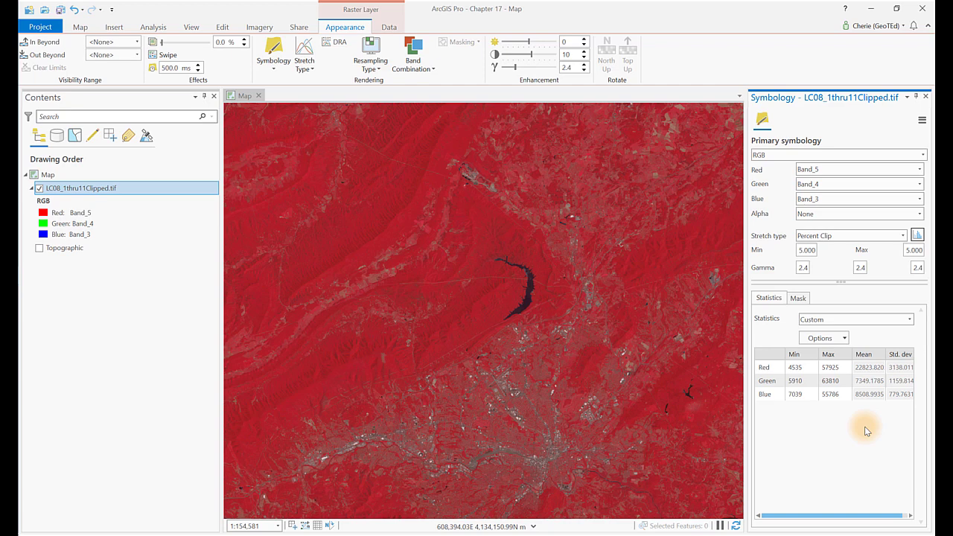
Step: Create a Histogram chart for LC08_1thru11Clipped.tif from the Data tab's Create Chart menu
click(389, 28)
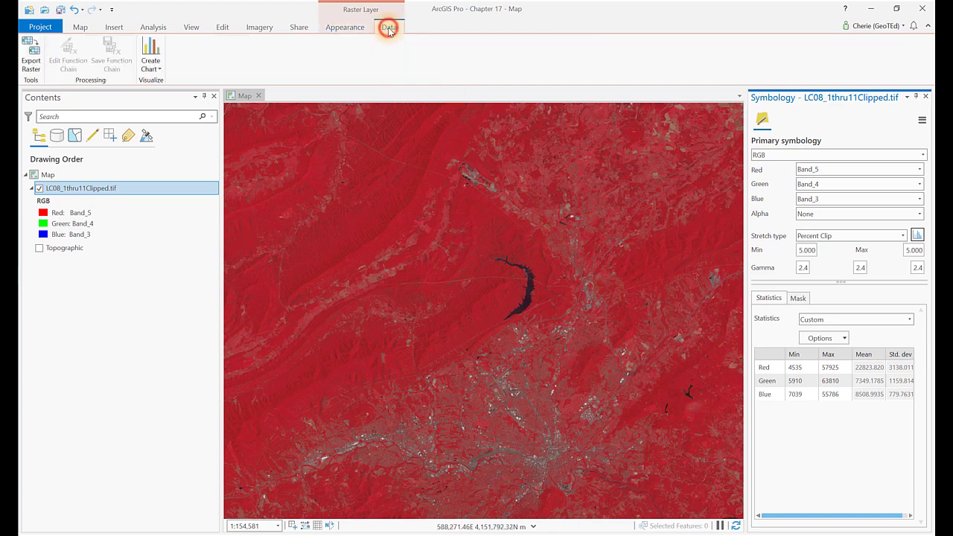
click(153, 69)
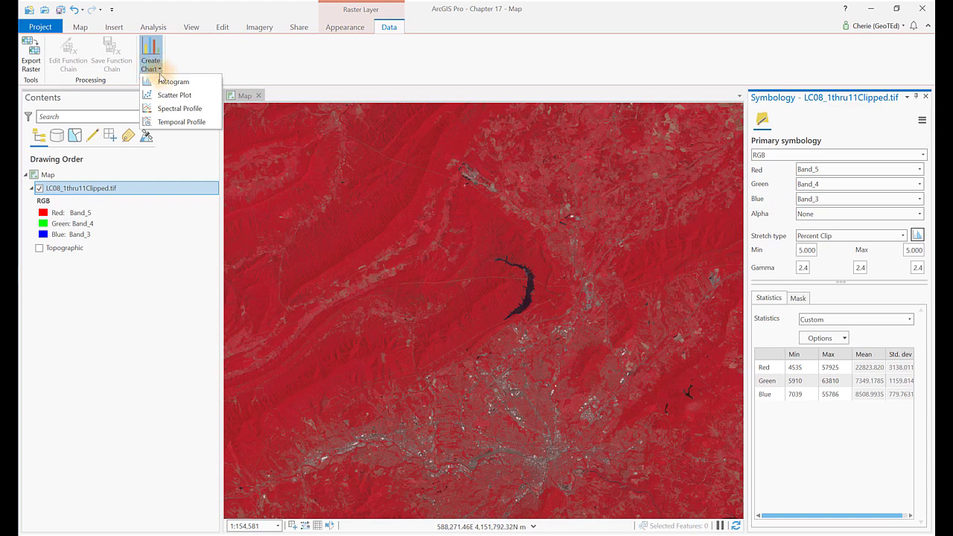
click(166, 80)
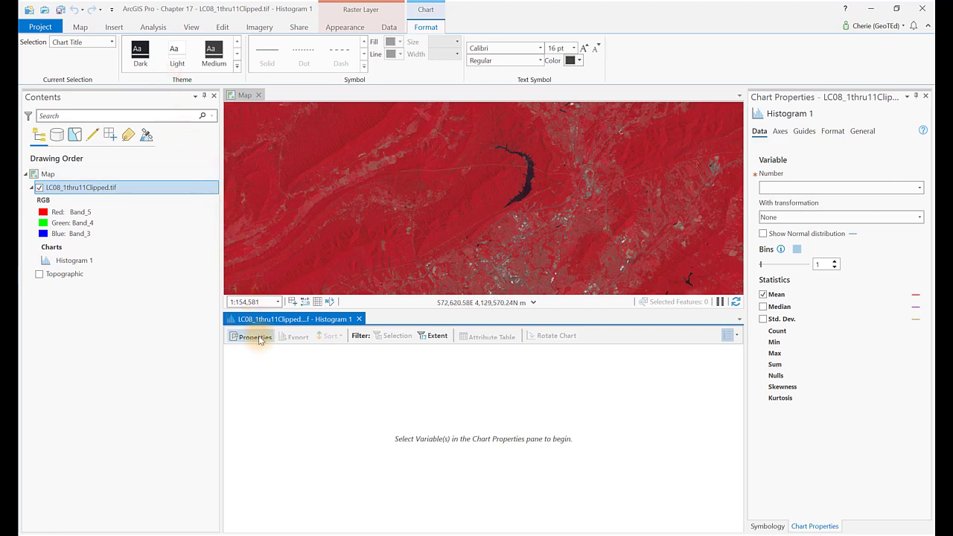
Step: Chart Band_5 in the histogram and add Median and Std. Dev. statistic lines
click(920, 188)
click(789, 213)
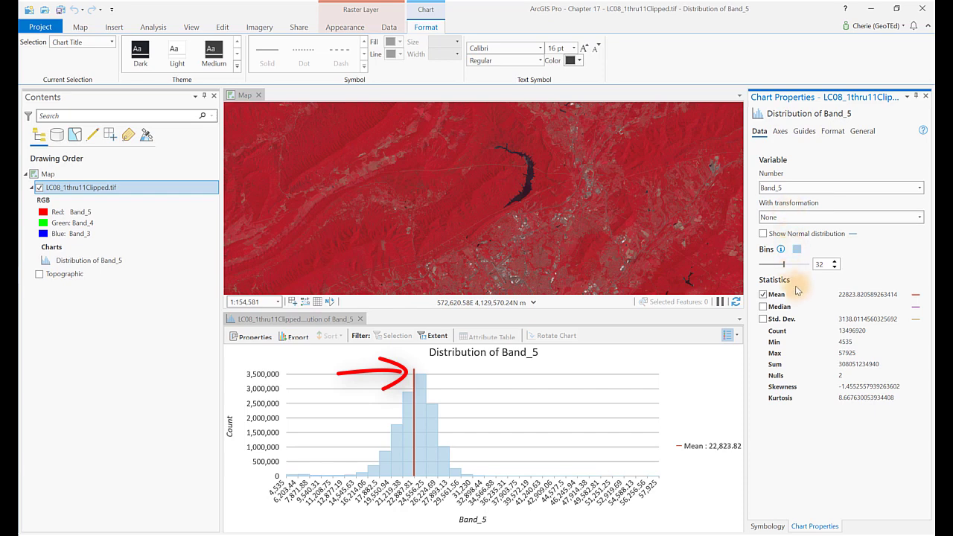
click(763, 306)
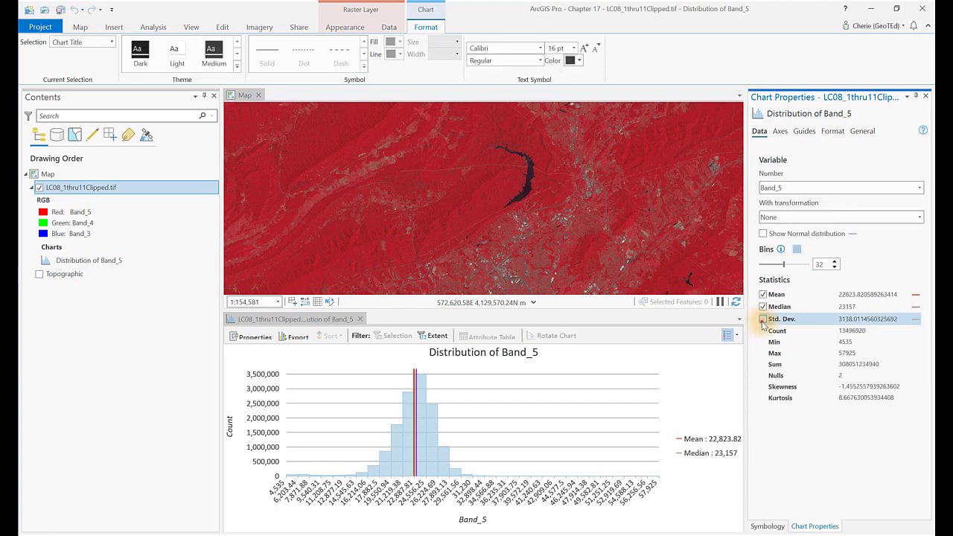
click(762, 320)
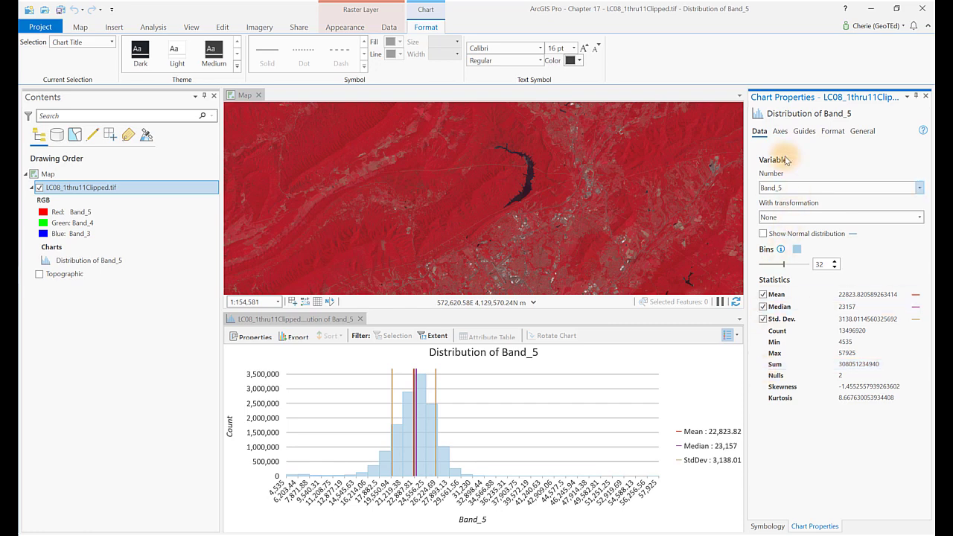
click(780, 132)
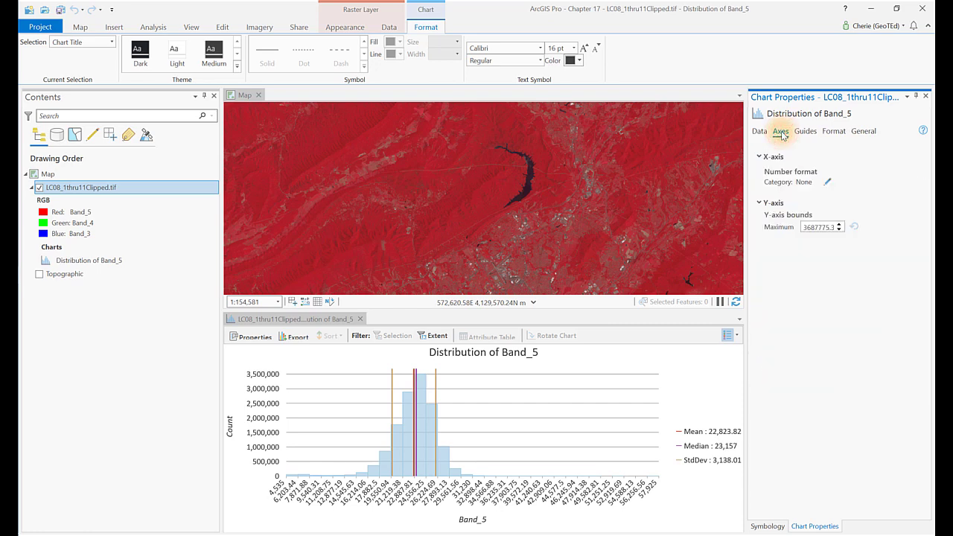
Step: Review the Axes, Format and General chart settings, then switch the variable to Band_3
click(838, 132)
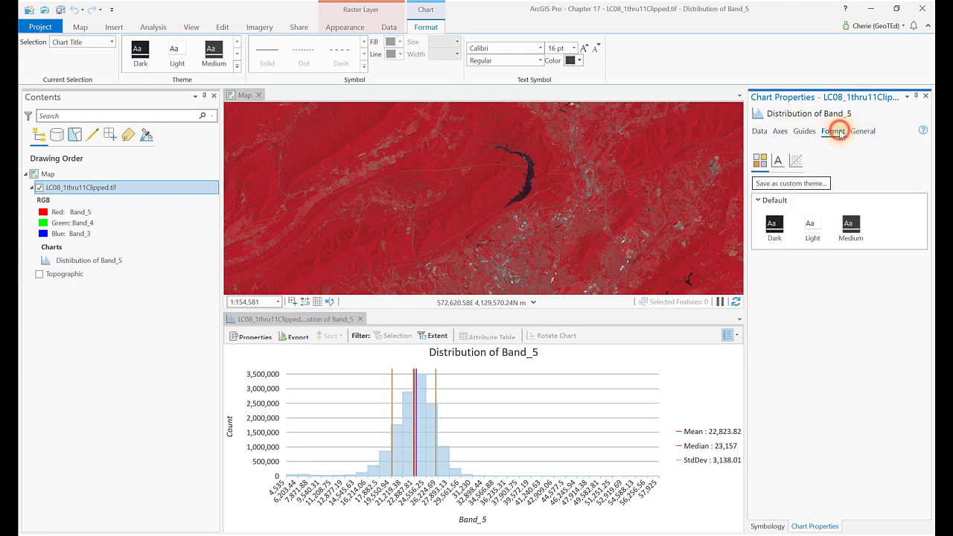
click(864, 132)
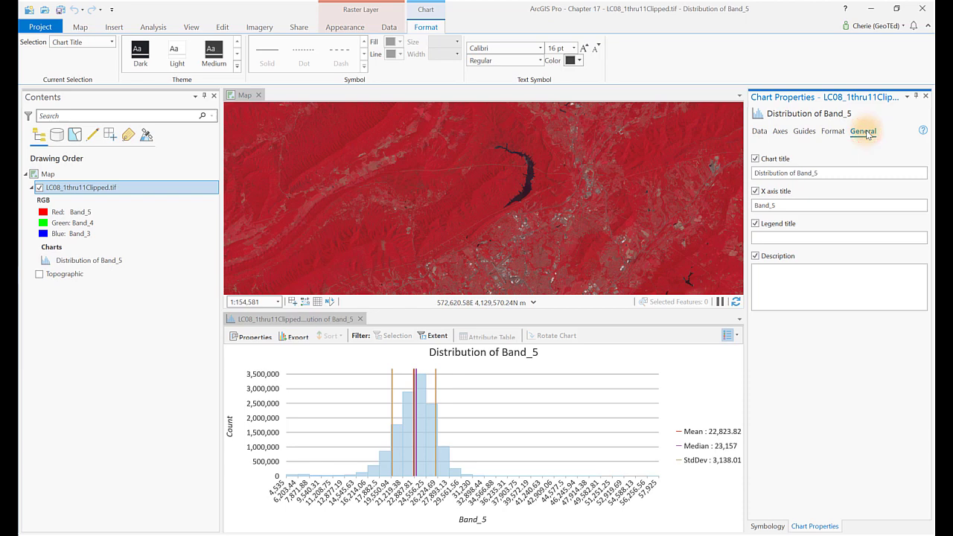
click(760, 132)
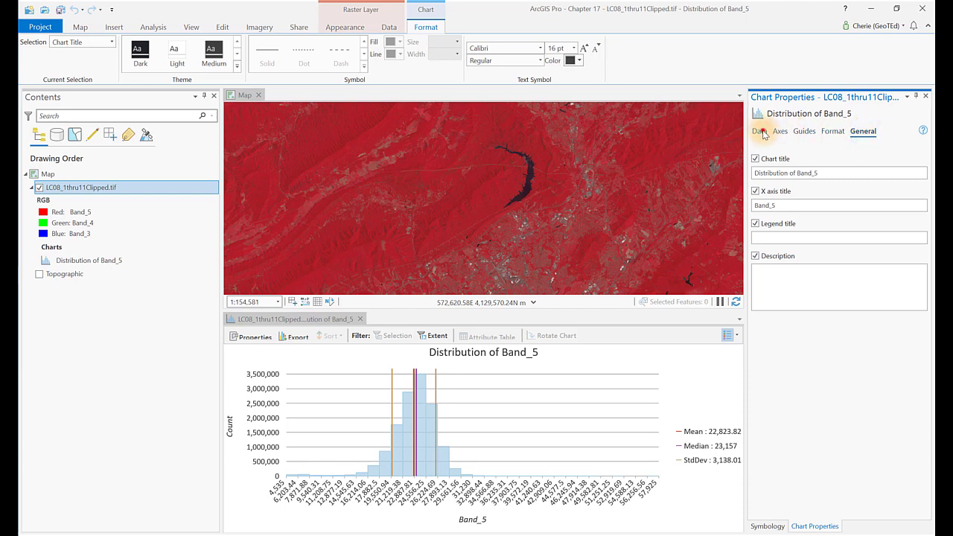
click(919, 188)
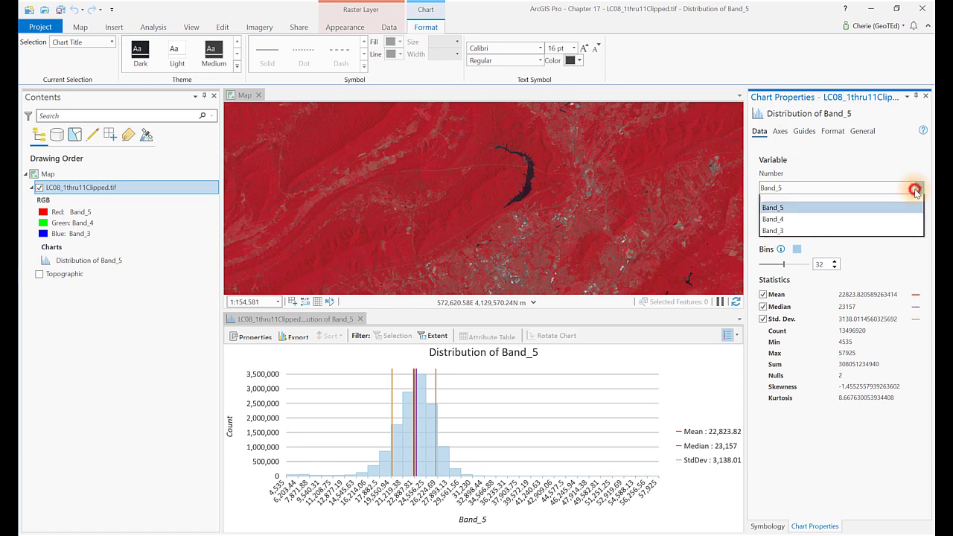
click(839, 236)
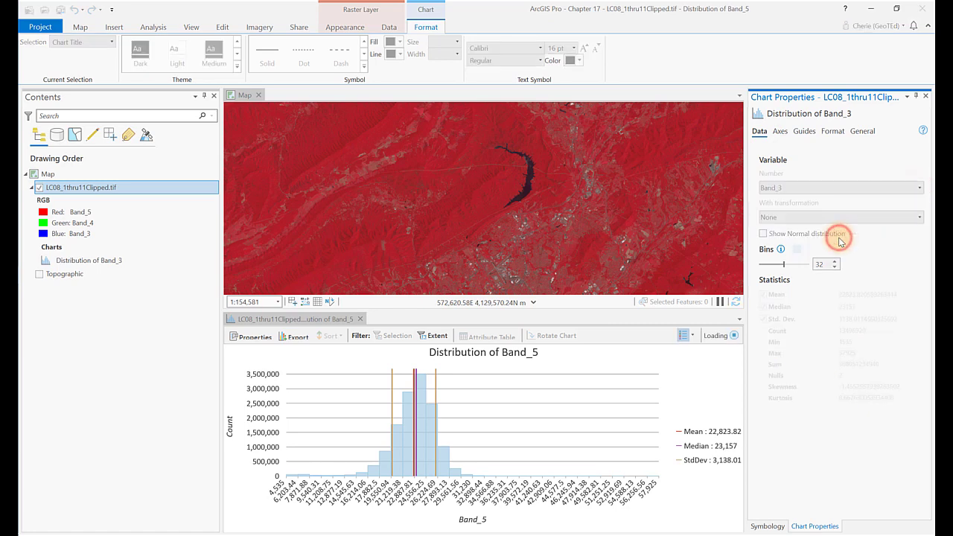